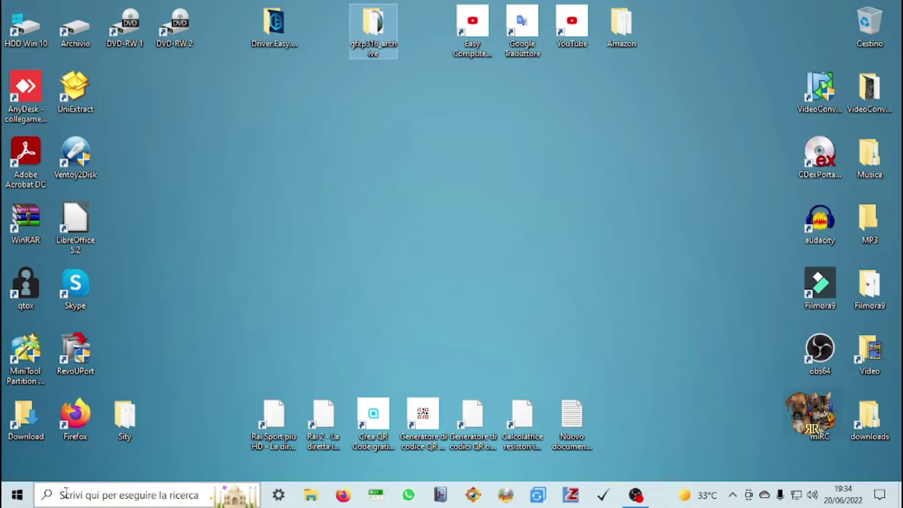
# Step: Open Device Manager (Gestione dispositivi), check the available actions for the Componenti software category, and close it
pyautogui.rightClick(17, 494)
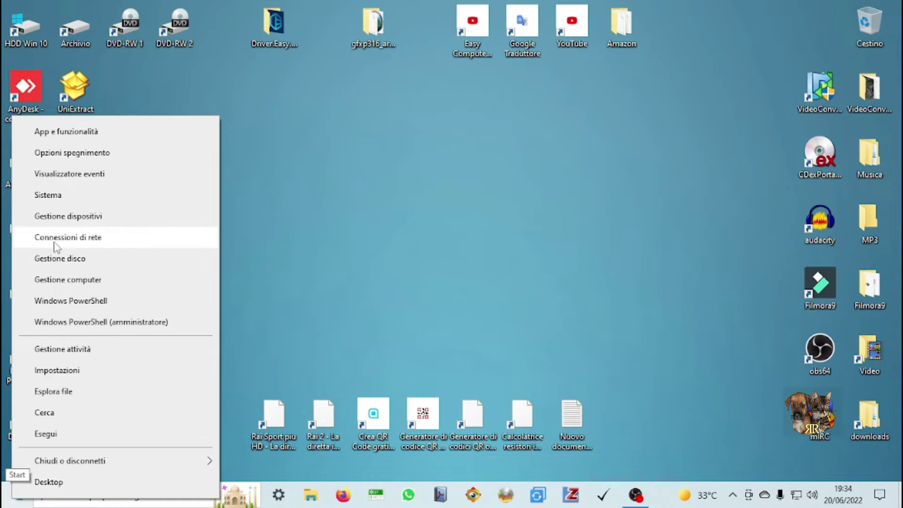
pyautogui.click(63, 218)
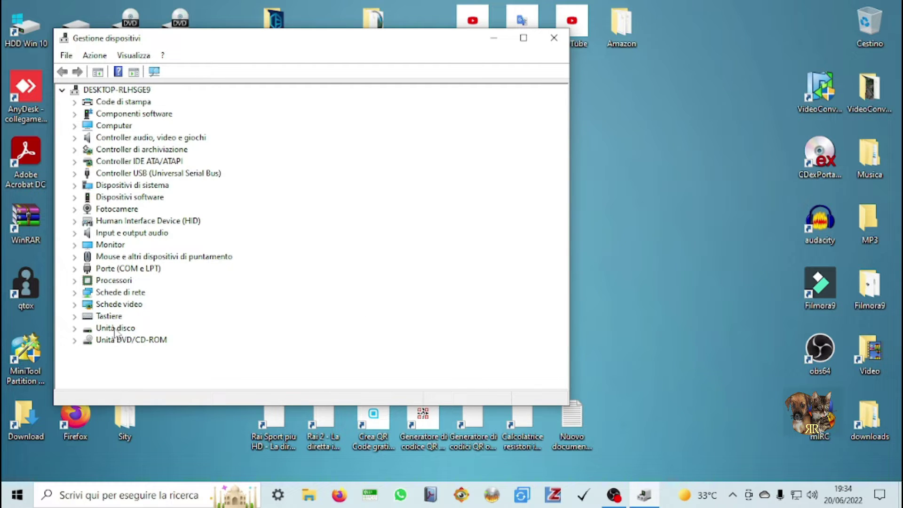
pyautogui.click(103, 117)
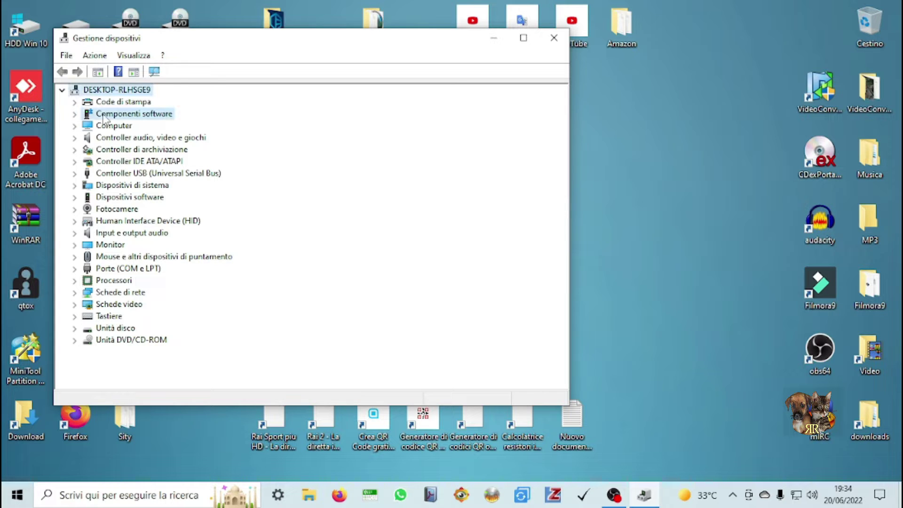
pyautogui.rightClick(104, 119)
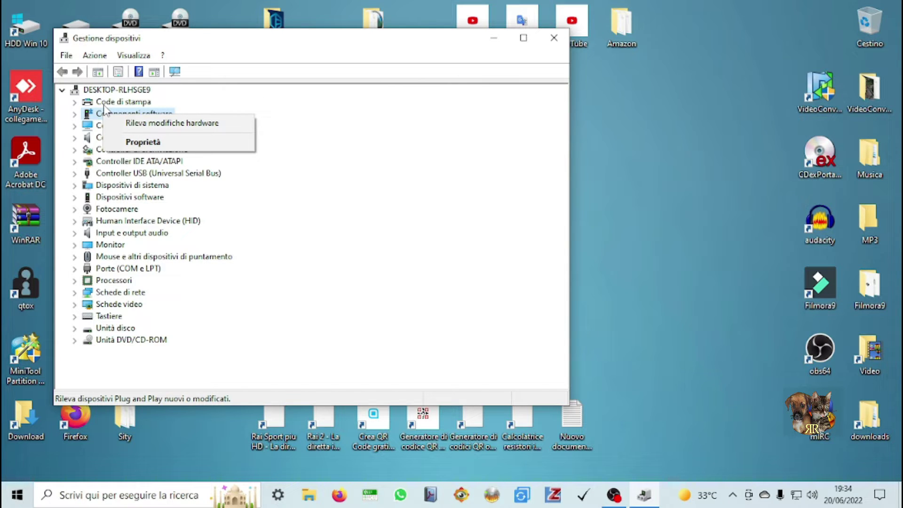
pyautogui.click(323, 129)
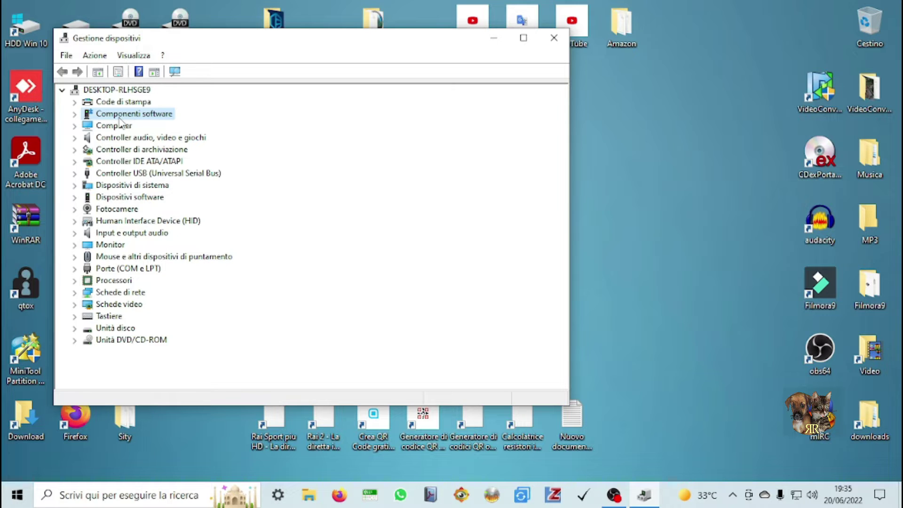
pyautogui.click(557, 43)
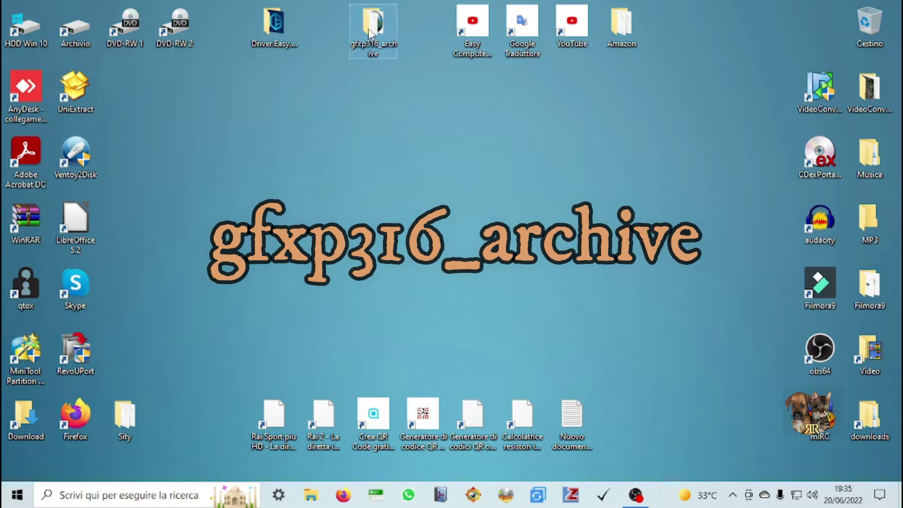
# Step: Launch GFXplorer3 from the gfxp316_archive folder on the desktop and close the folder window
pyautogui.moveTo(372, 23)
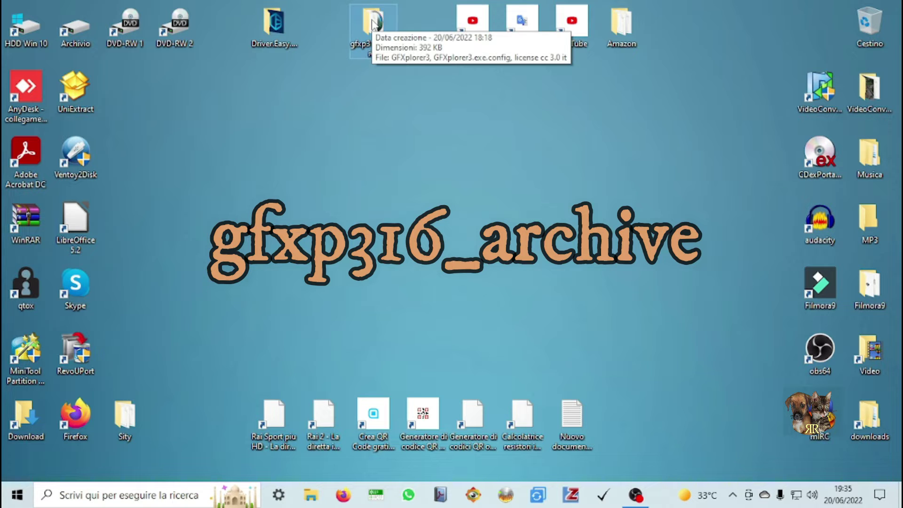
pyautogui.doubleClick(373, 23)
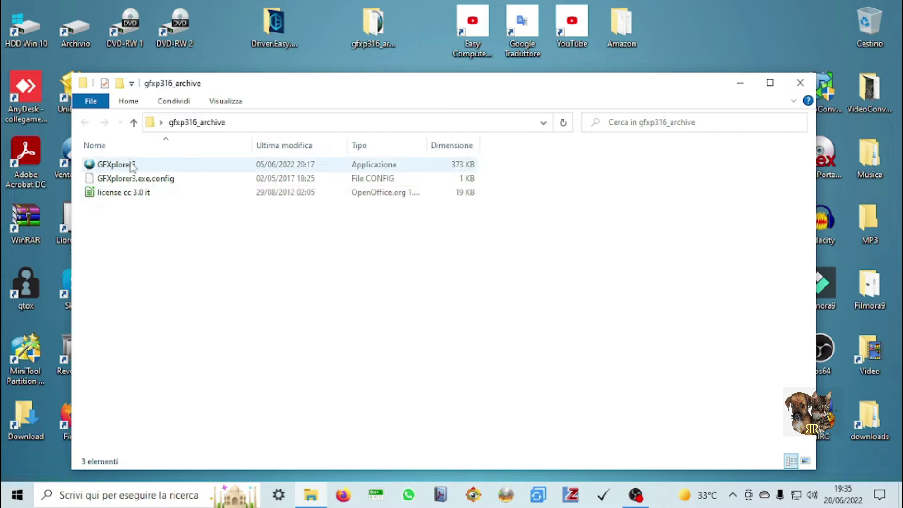
pyautogui.moveTo(132, 166)
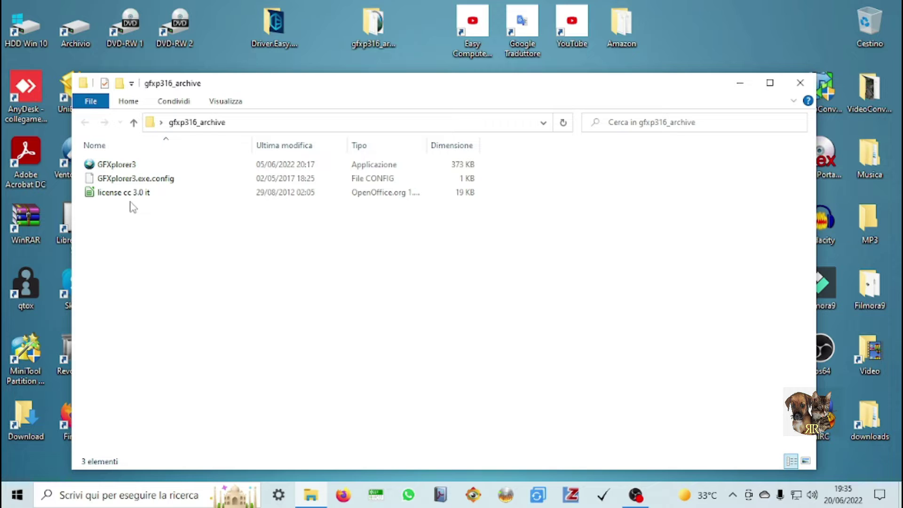
pyautogui.moveTo(128, 197)
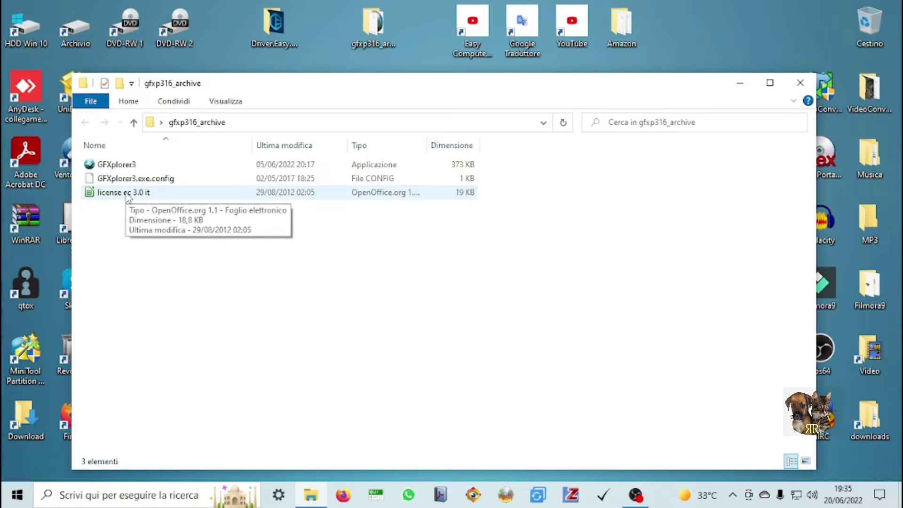
pyautogui.doubleClick(126, 165)
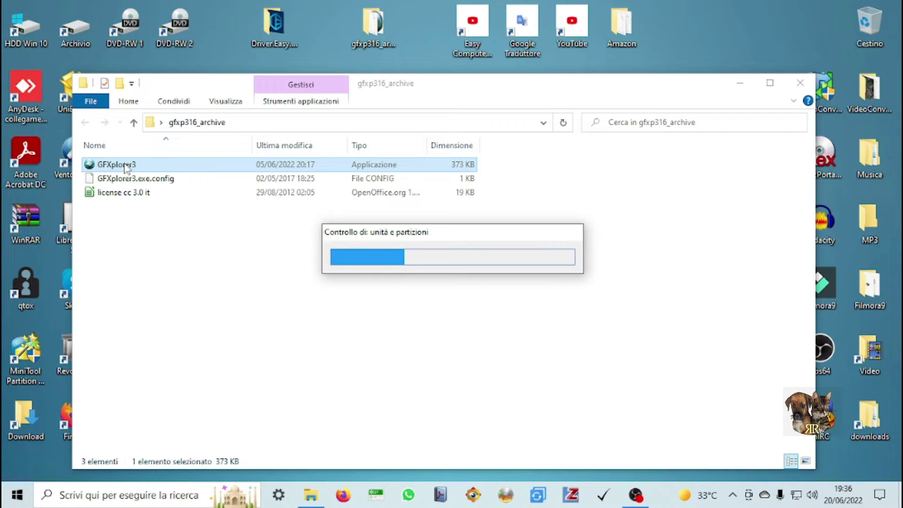
pyautogui.click(800, 83)
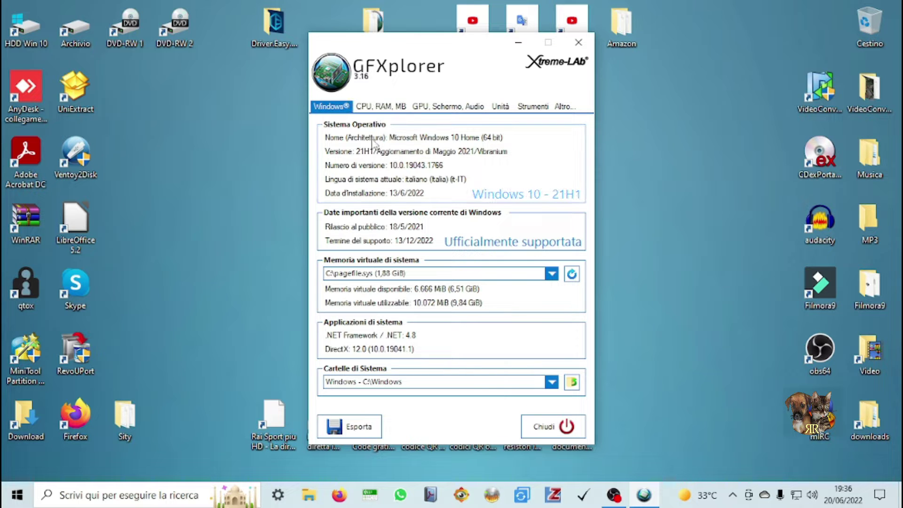
# Step: Review the hardware information for CPU, RAM and motherboard, for GPU, display and audio, and for the drives
pyautogui.click(374, 109)
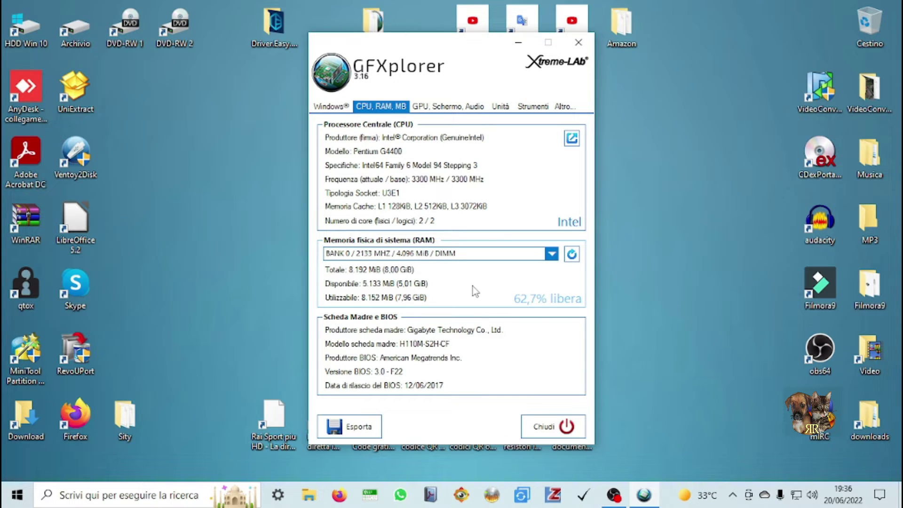
pyautogui.click(444, 108)
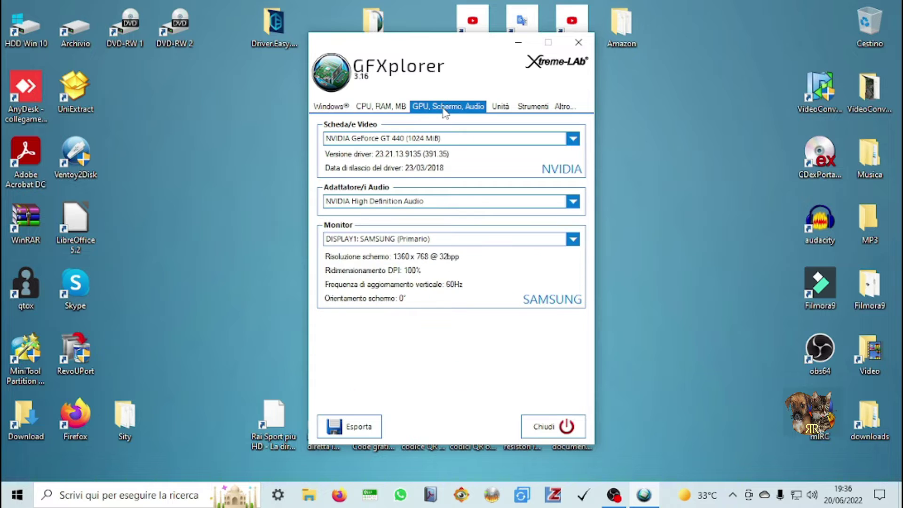
pyautogui.click(496, 107)
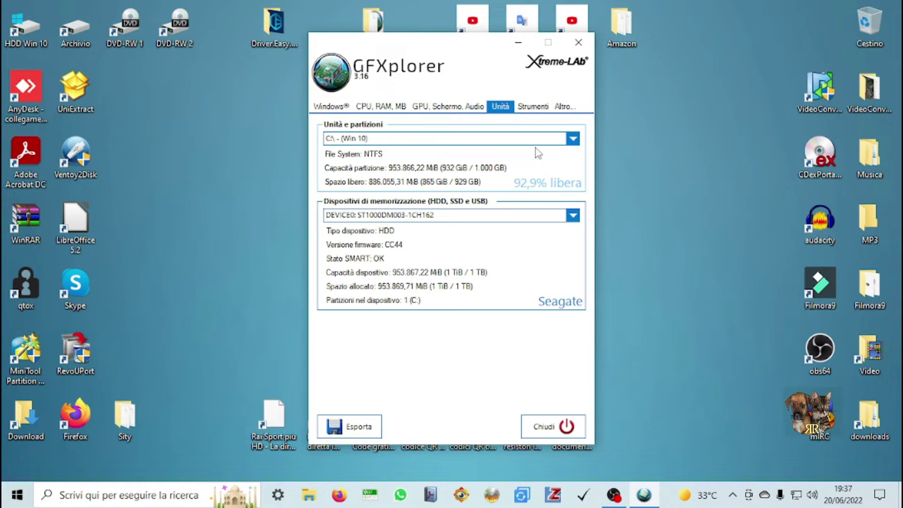
# Step: Inspect the Gestione computer, Gestione disco and Gestione attività Windows tools from GFXplorer's tool collection, closing each one
pyautogui.click(525, 113)
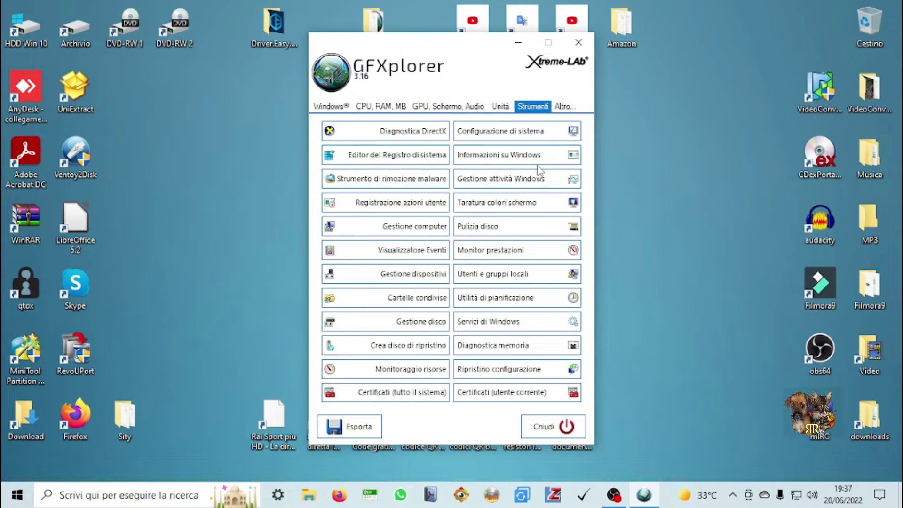
pyautogui.click(414, 227)
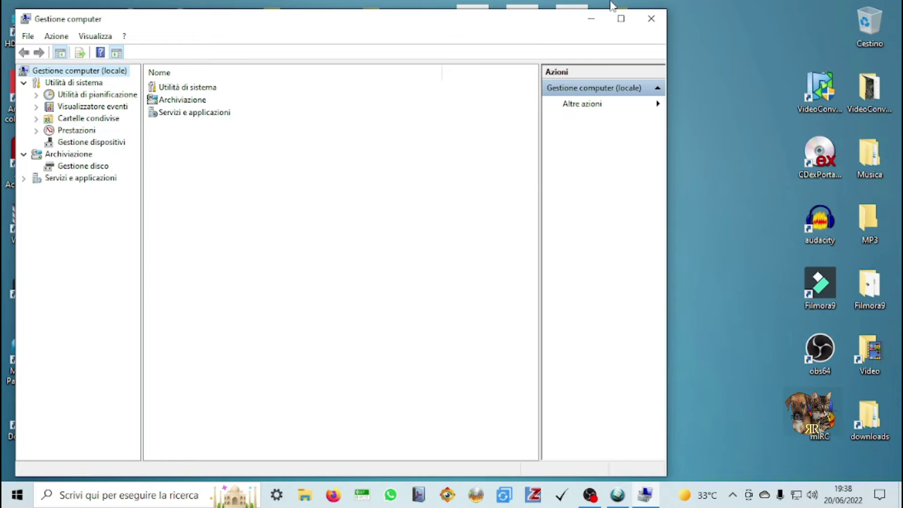
pyautogui.click(650, 19)
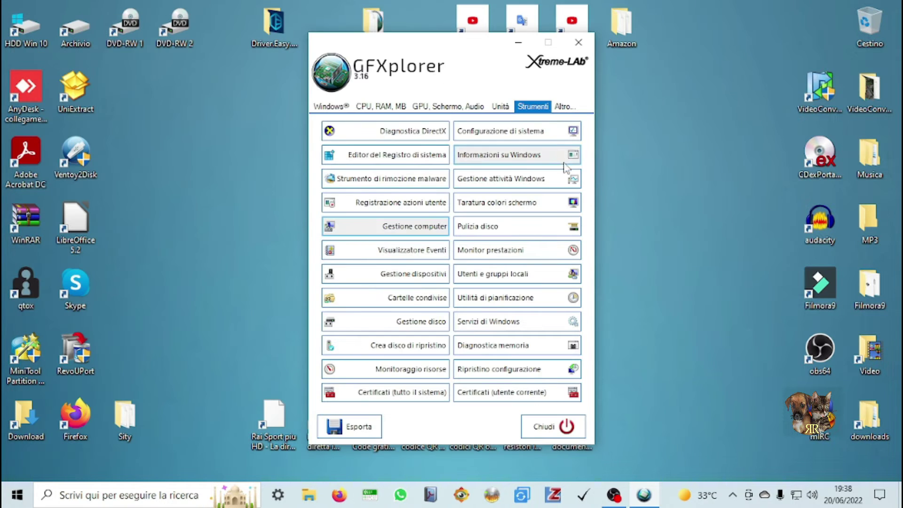
pyautogui.click(433, 320)
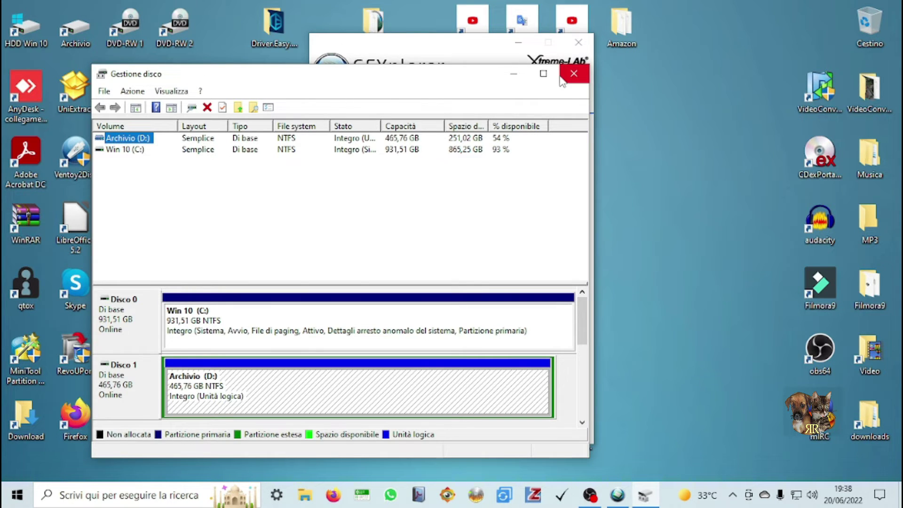
pyautogui.click(574, 73)
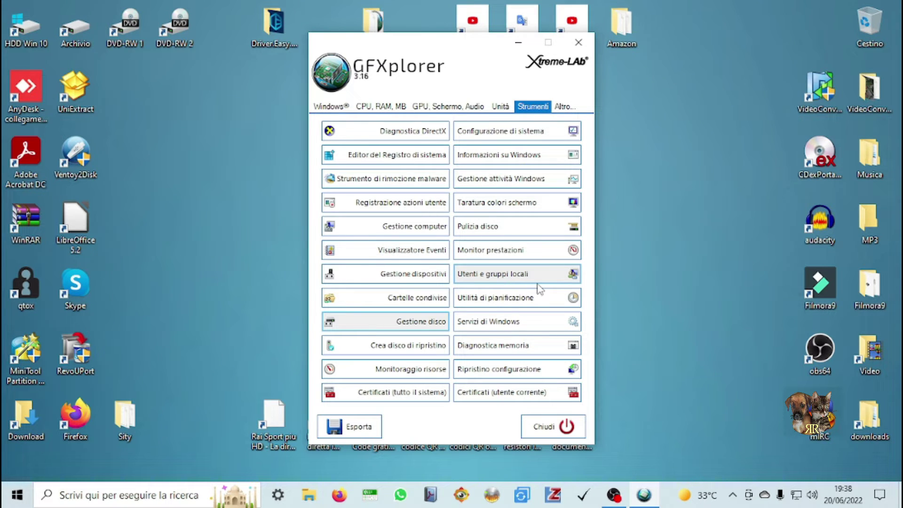
pyautogui.click(512, 182)
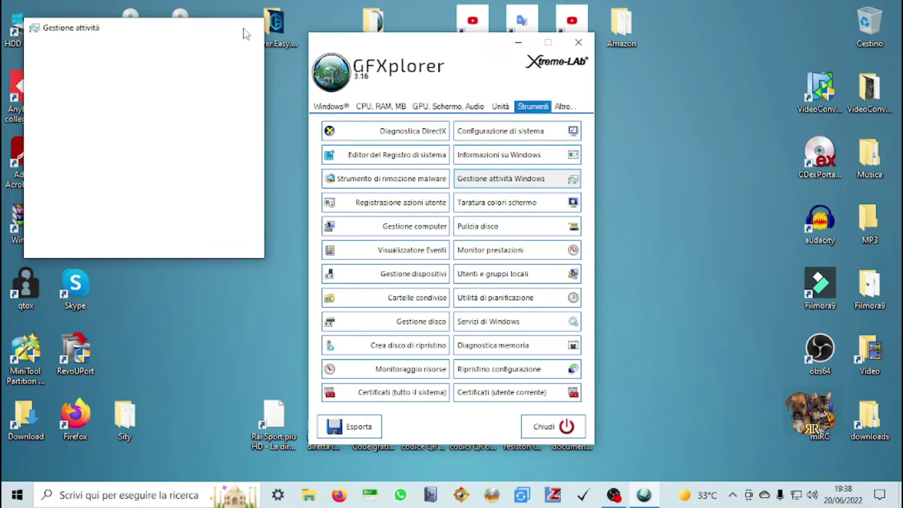
pyautogui.click(244, 30)
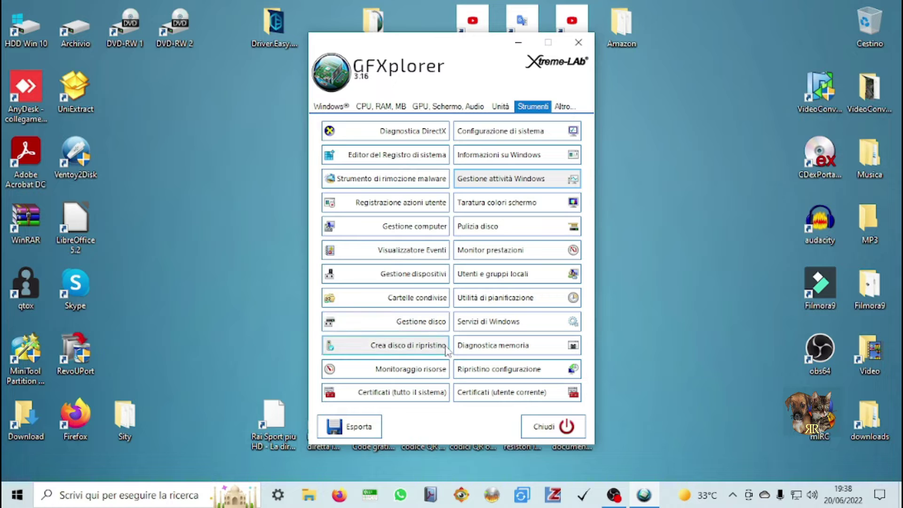
# Step: View the Servizi di Windows and Utilità di pianificazione tools from GFXplorer and close their windows
pyautogui.click(482, 323)
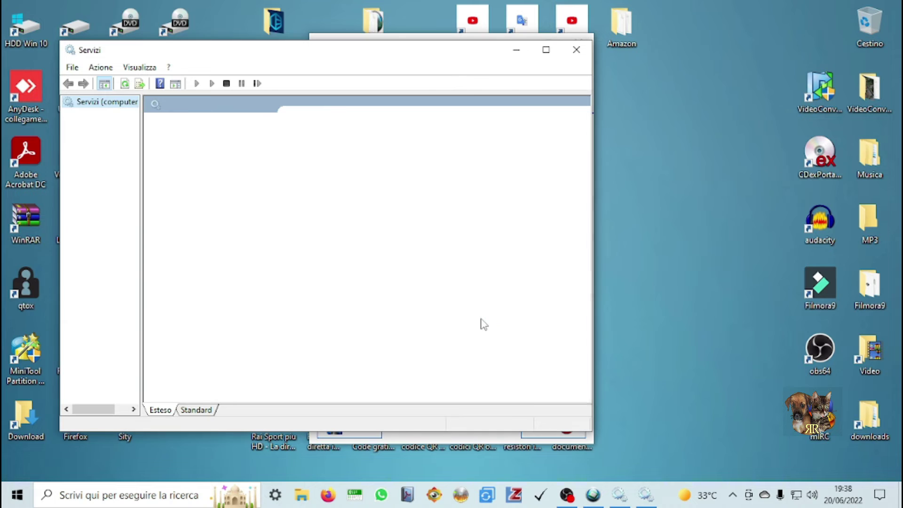
pyautogui.click(482, 323)
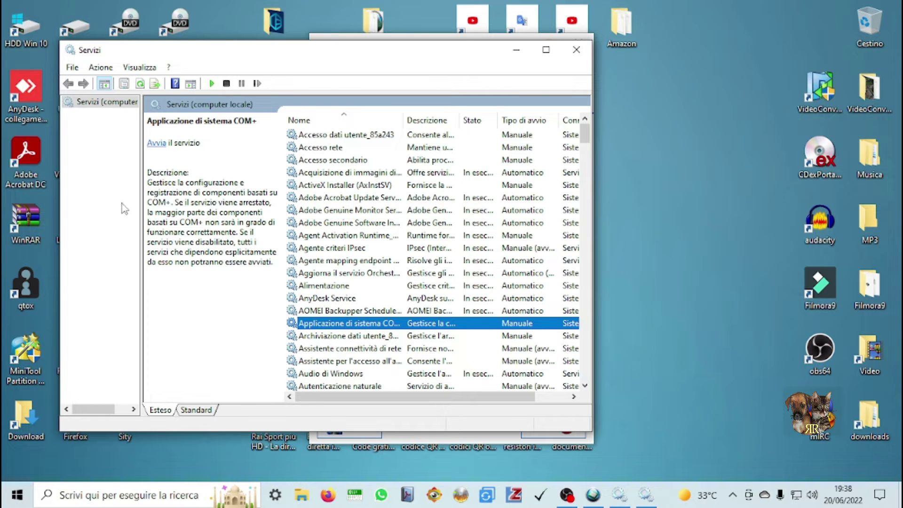
pyautogui.click(572, 53)
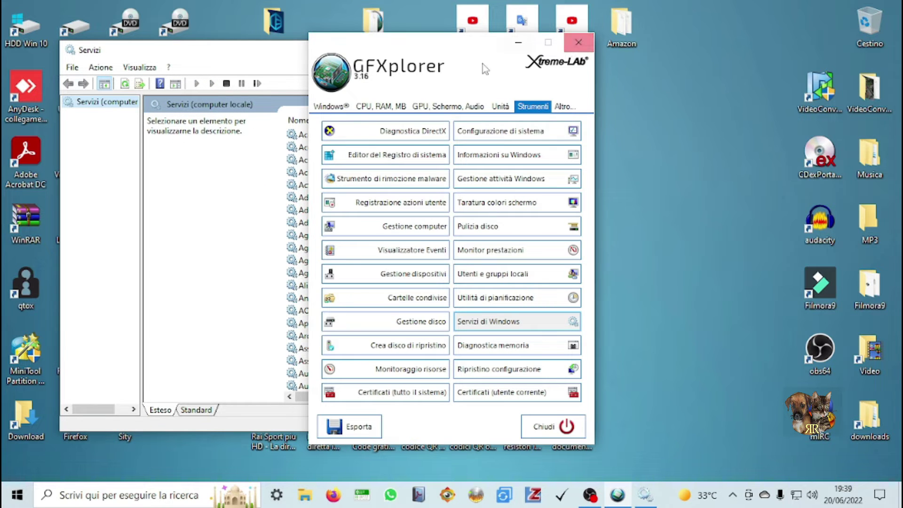
pyautogui.click(87, 254)
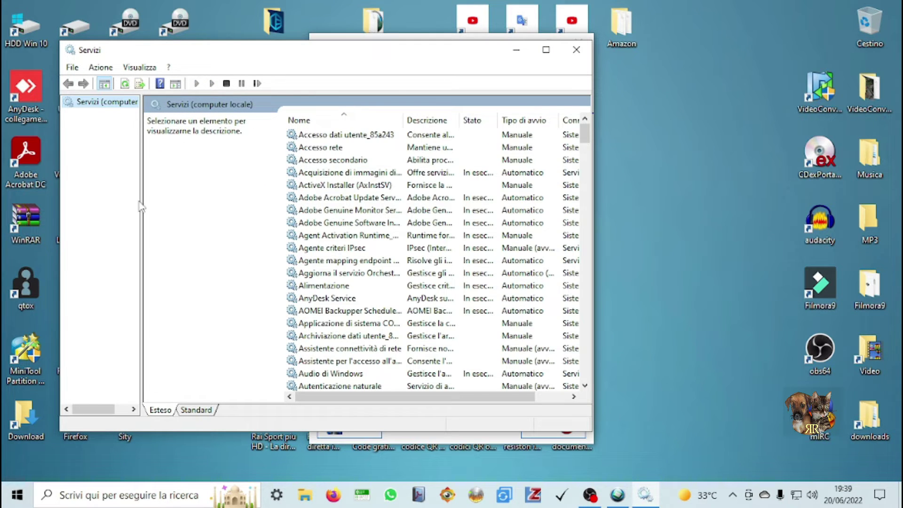
pyautogui.click(575, 50)
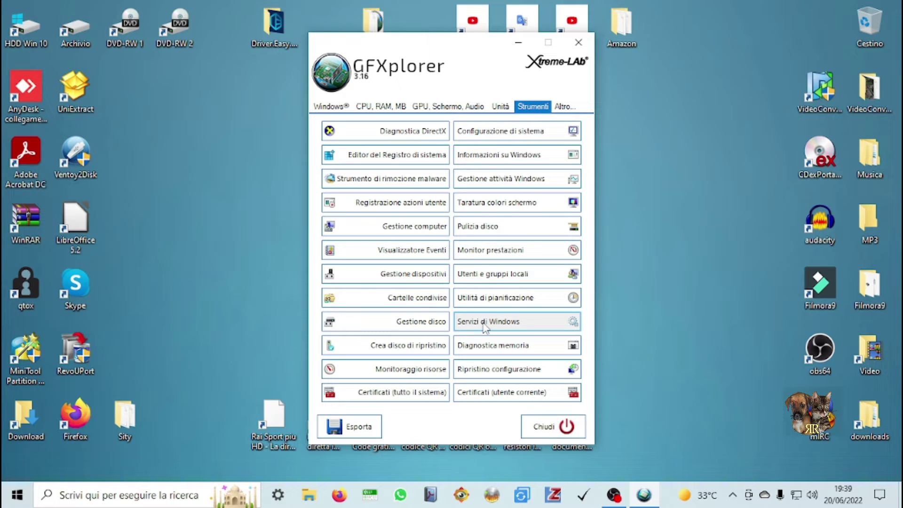
pyautogui.click(507, 300)
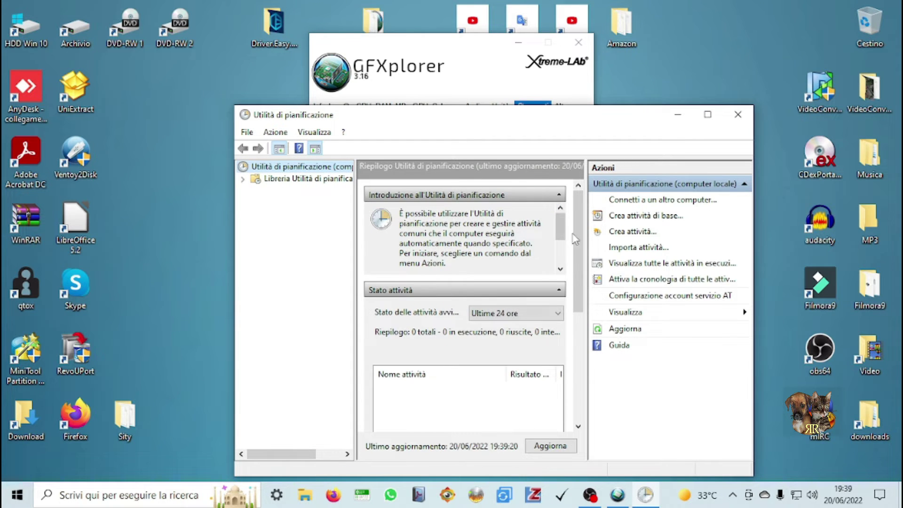
pyautogui.click(738, 114)
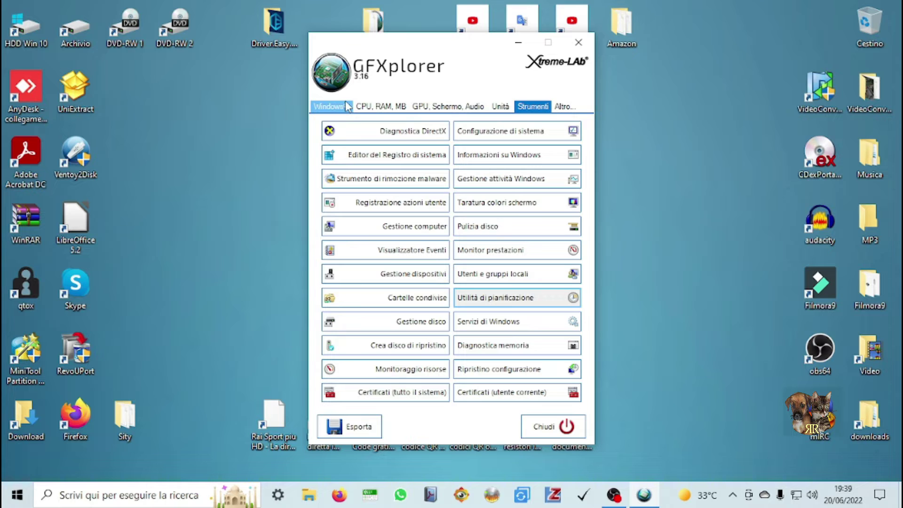
# Step: Revisit the processor, memory and motherboard details and the graphics, display and audio details, and close GFXplorer
pyautogui.click(381, 107)
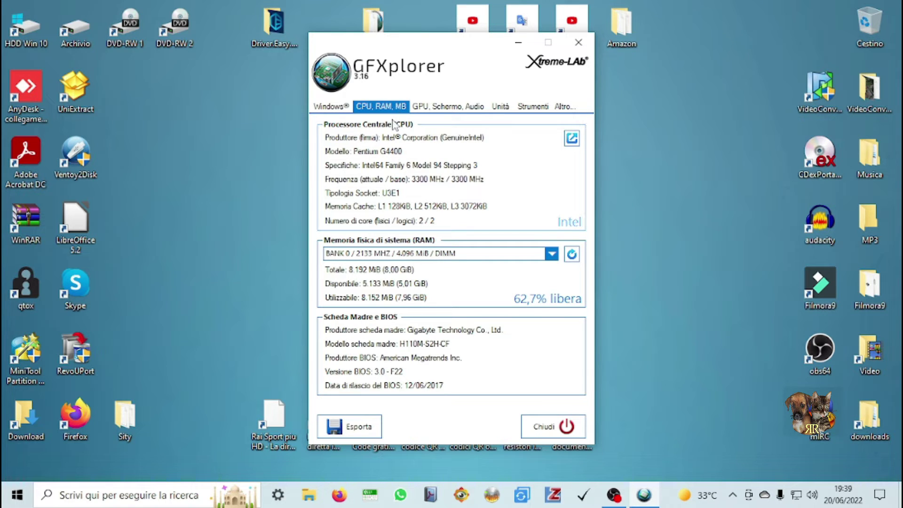
pyautogui.click(454, 106)
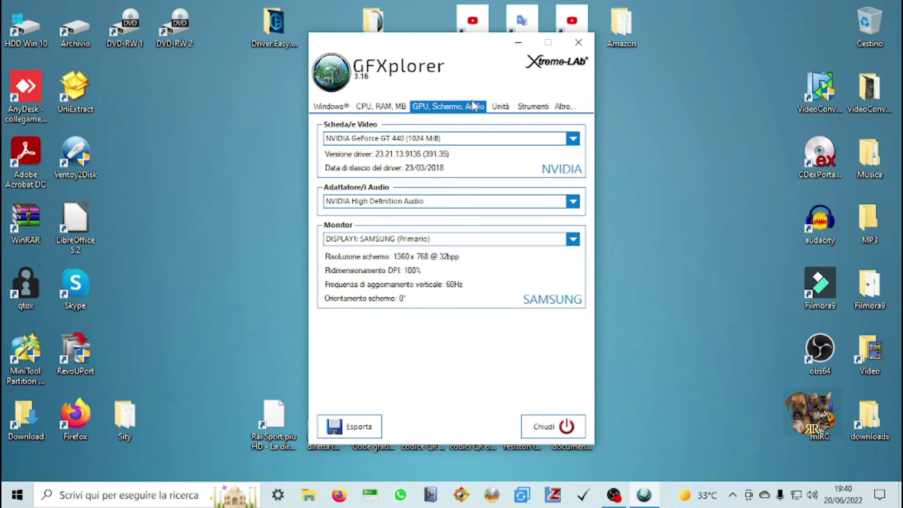
pyautogui.click(575, 43)
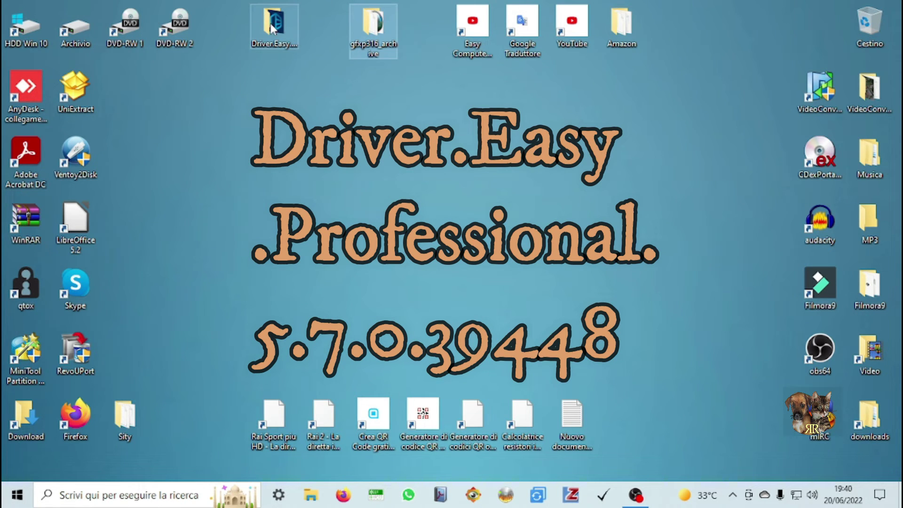
# Step: Launch Driver Easy from the Driver.Easy.Professional.5.7.0.39448.Portable folder on the desktop and close the folder window
pyautogui.moveTo(272, 28)
pyautogui.doubleClick(269, 31)
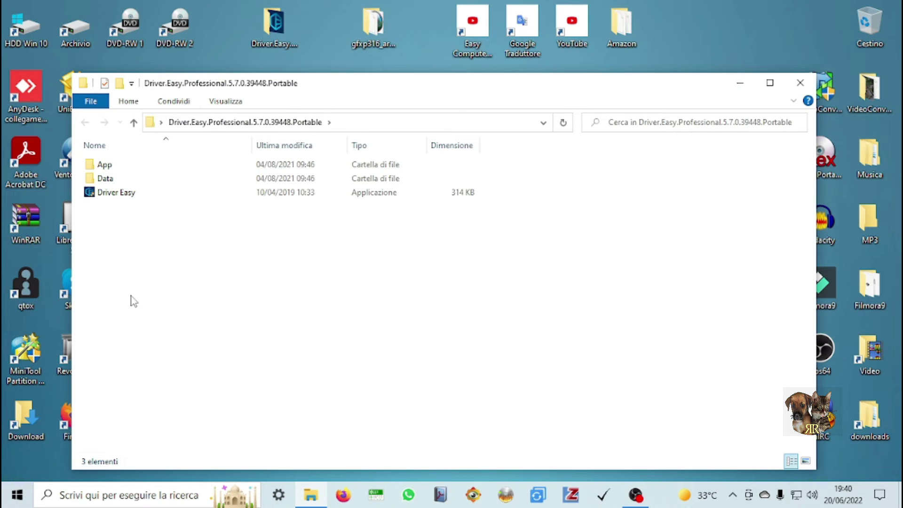
pyautogui.doubleClick(114, 196)
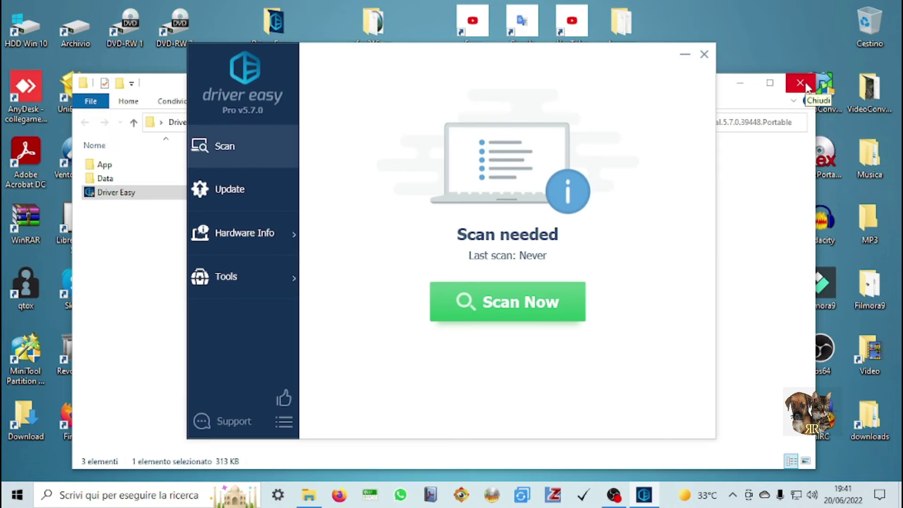
pyautogui.click(806, 85)
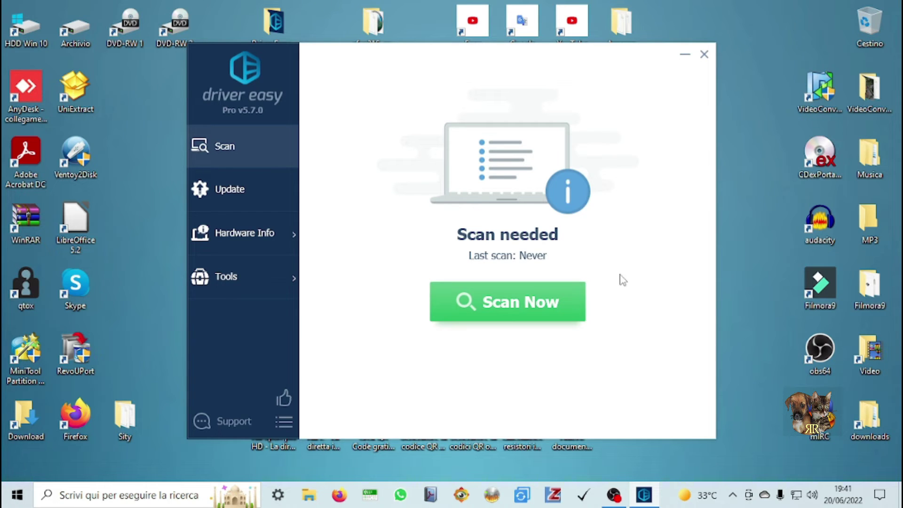
# Step: Scan the computer's drivers and look through the list of up-to-date drivers
pyautogui.click(500, 310)
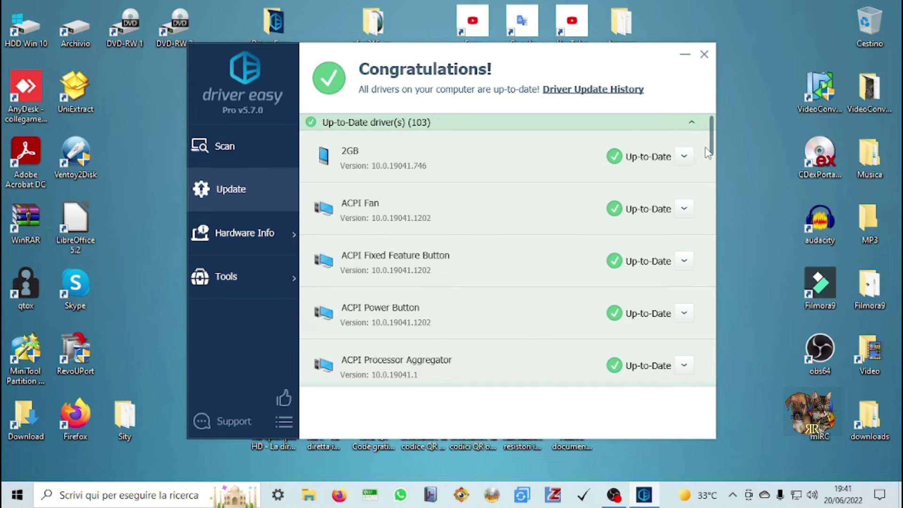
pyautogui.scroll(-1, 710, 149)
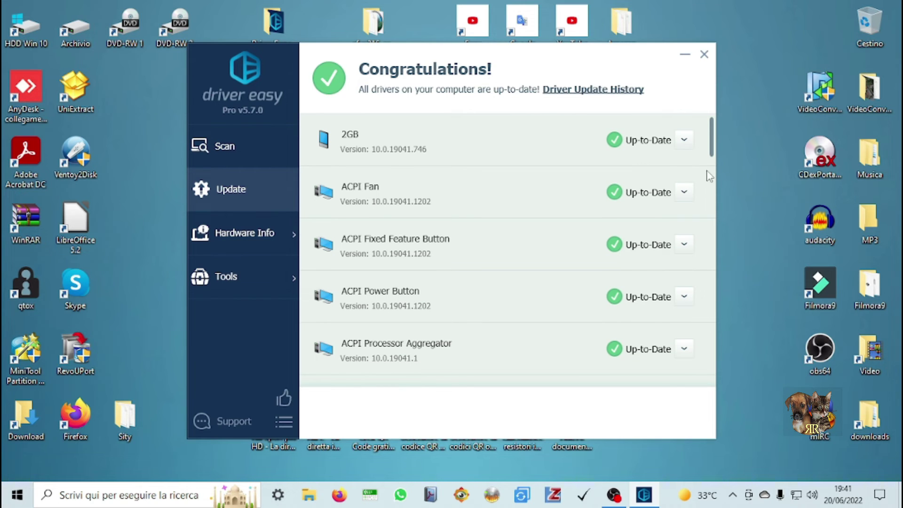
pyautogui.click(711, 190)
pyautogui.moveTo(712, 190); pyautogui.dragTo(712, 158)
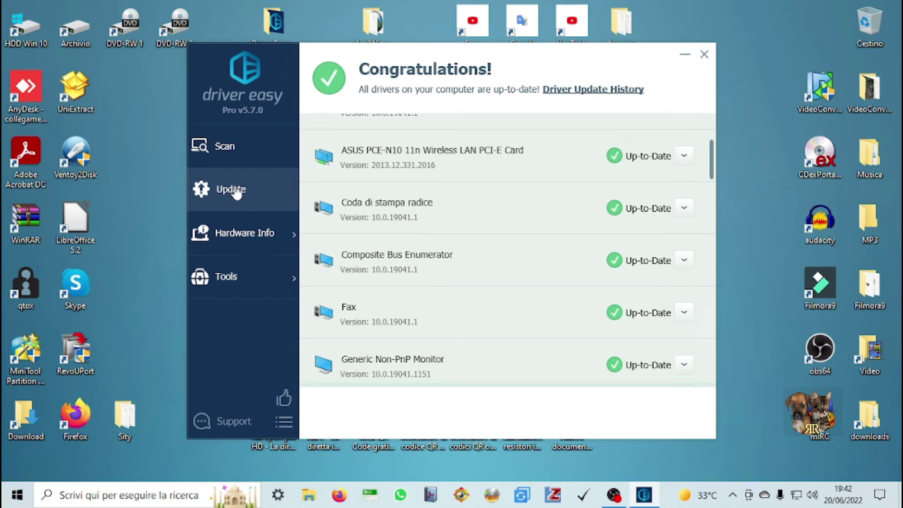
# Step: Inspect the hardware overview and the detailed CPU, motherboard, memory and graphics information in Driver Easy
pyautogui.click(243, 241)
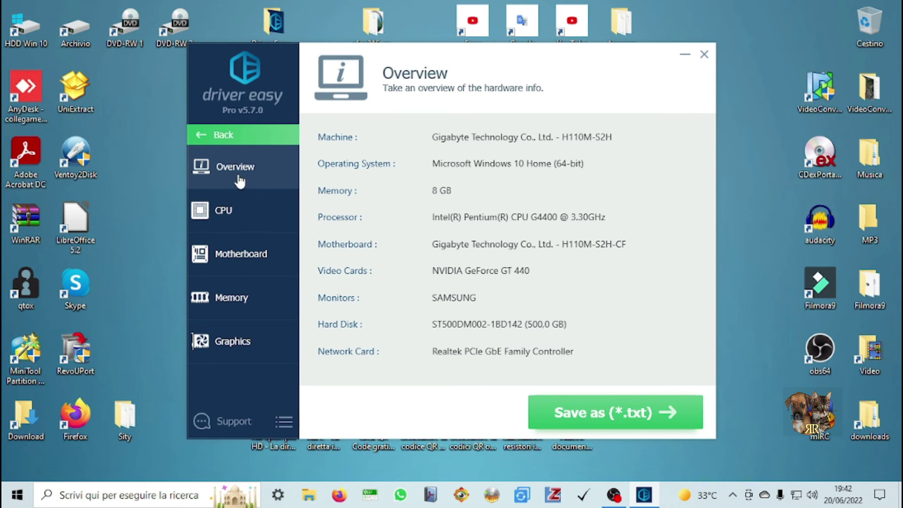
pyautogui.click(213, 224)
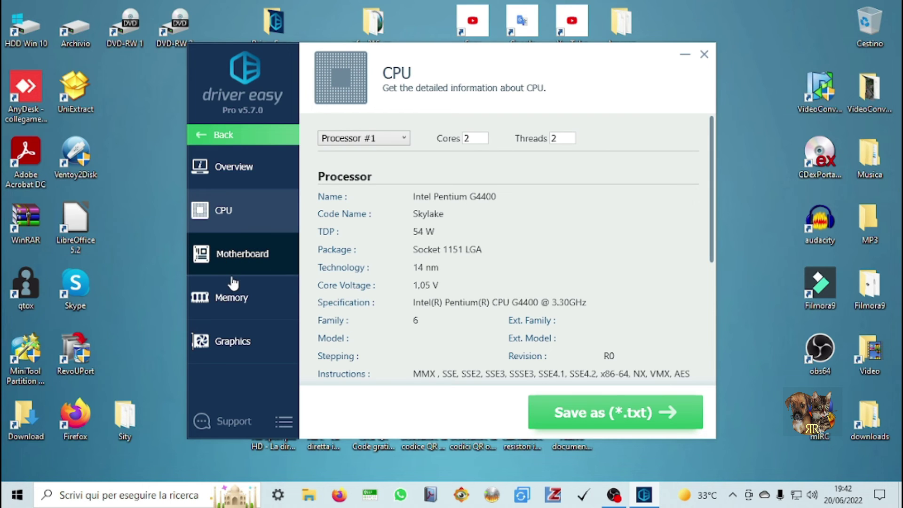
pyautogui.click(238, 262)
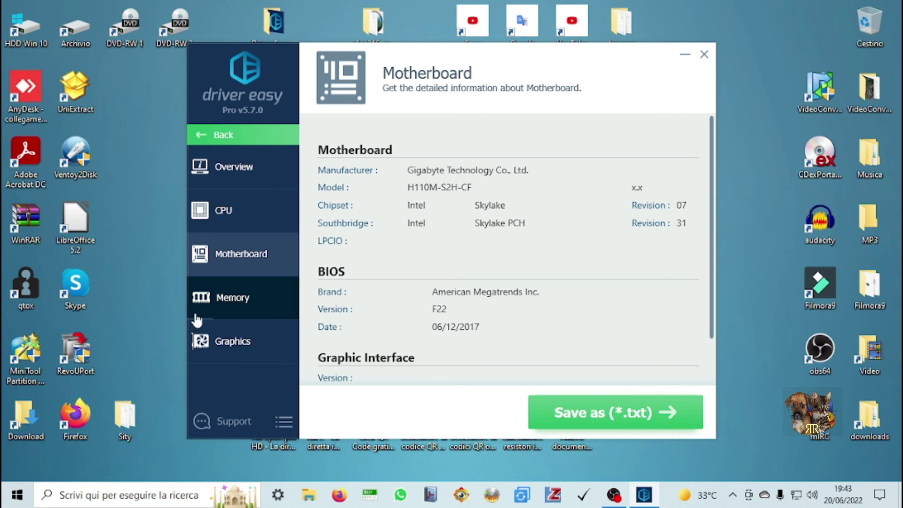
pyautogui.click(206, 296)
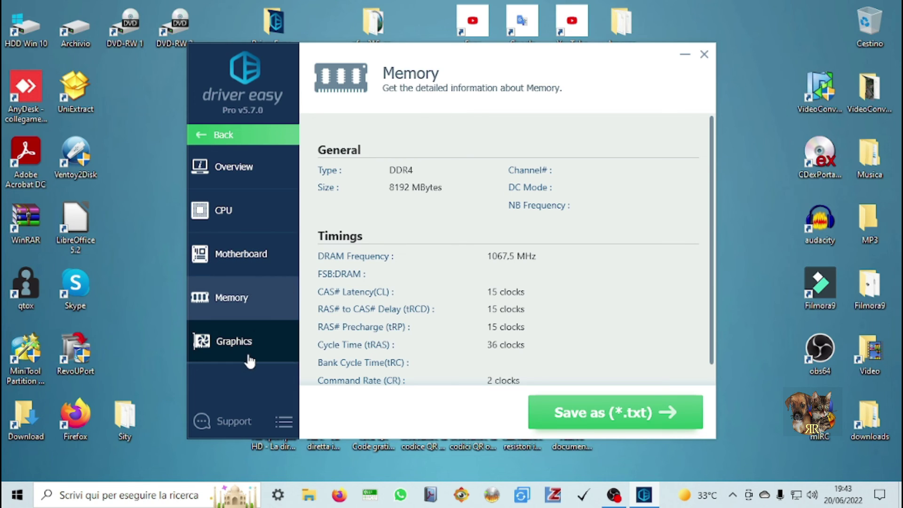
pyautogui.click(210, 348)
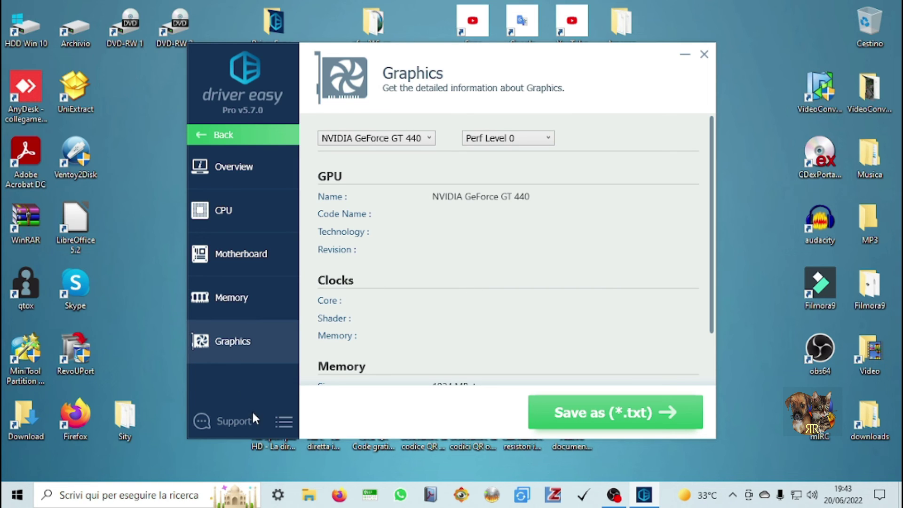
# Step: Set Driver Easy's interface language to italiano, save the setting and close the settings window
pyautogui.click(288, 419)
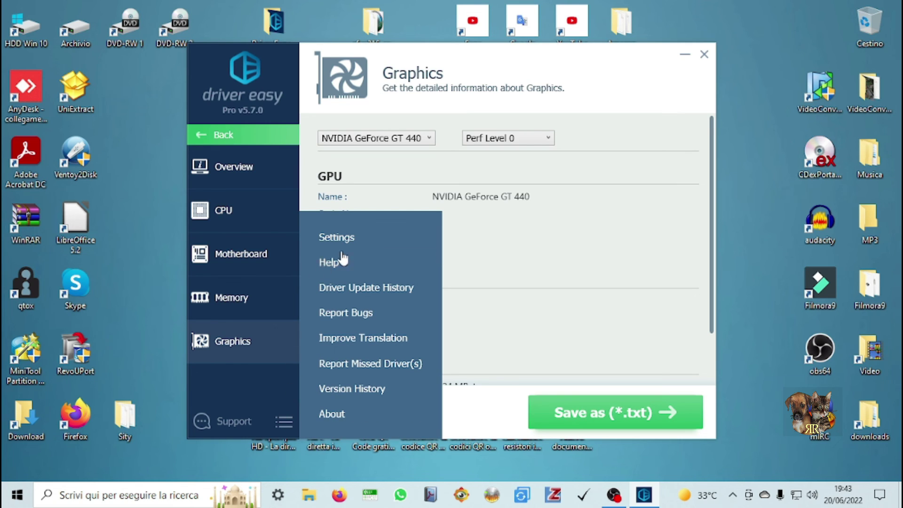
pyautogui.click(358, 239)
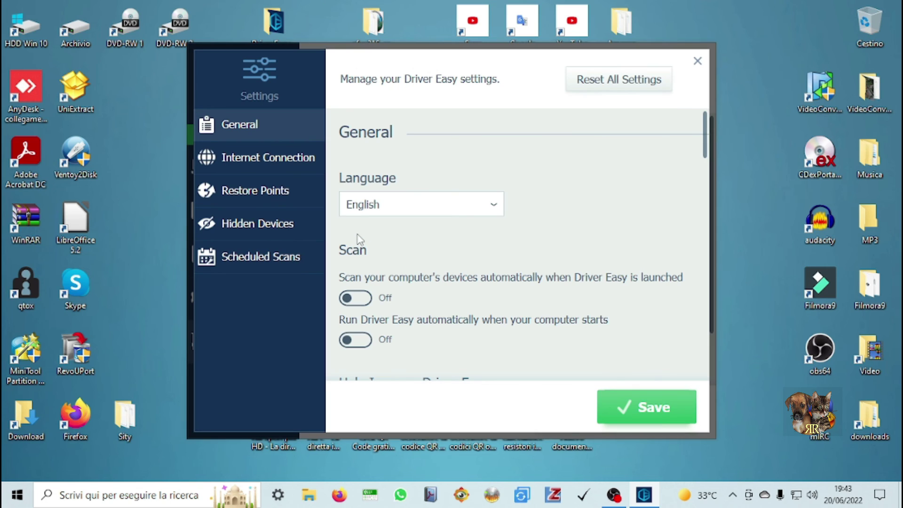
pyautogui.click(493, 207)
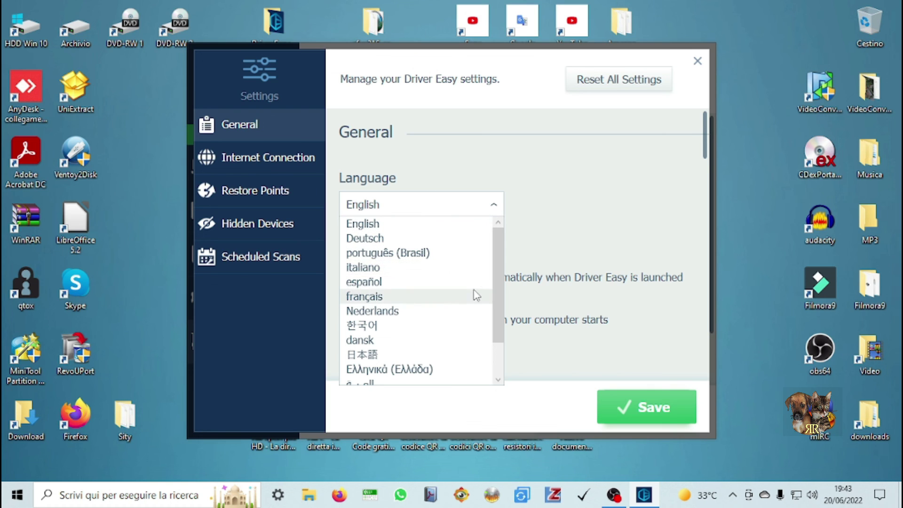
pyautogui.click(472, 268)
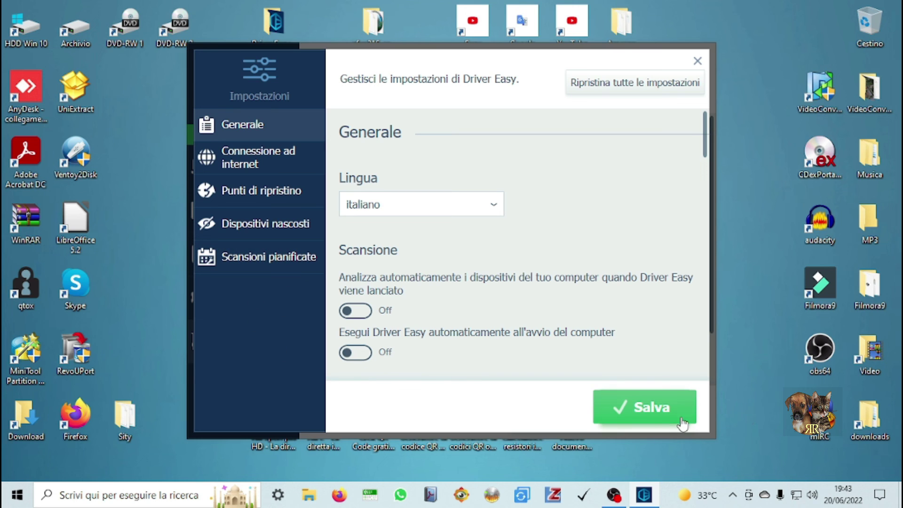
pyautogui.click(644, 405)
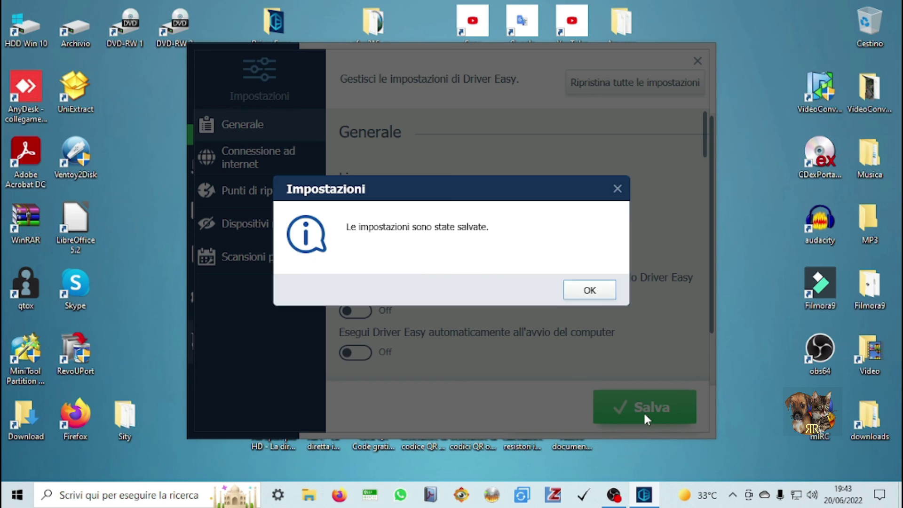
pyautogui.click(590, 289)
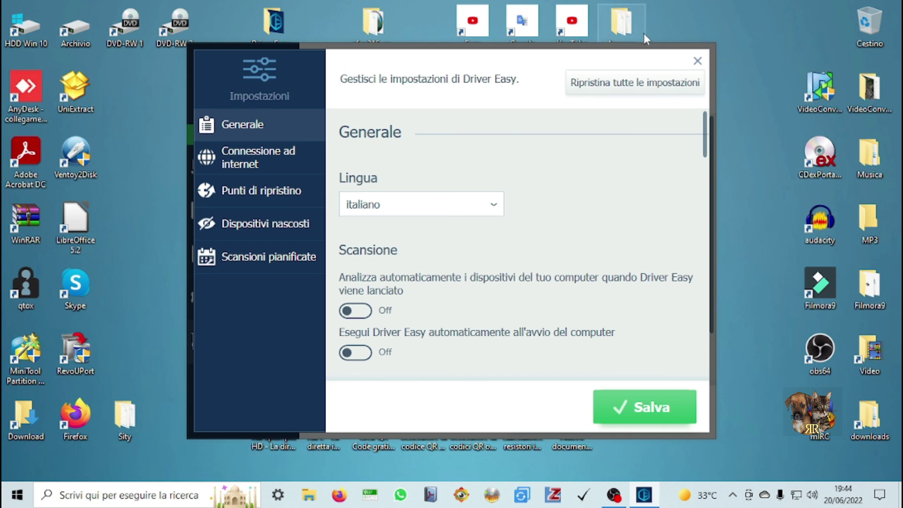
pyautogui.click(697, 62)
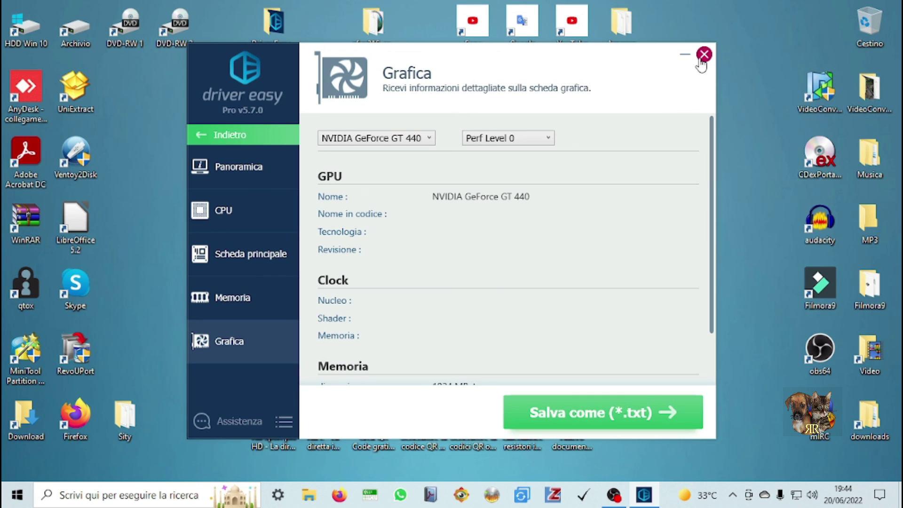
# Step: Close Driver Easy and select the Driver.Easy.Professional.5.7.0.39448.Portable and gfxp316 folders on the desktop
pyautogui.click(704, 55)
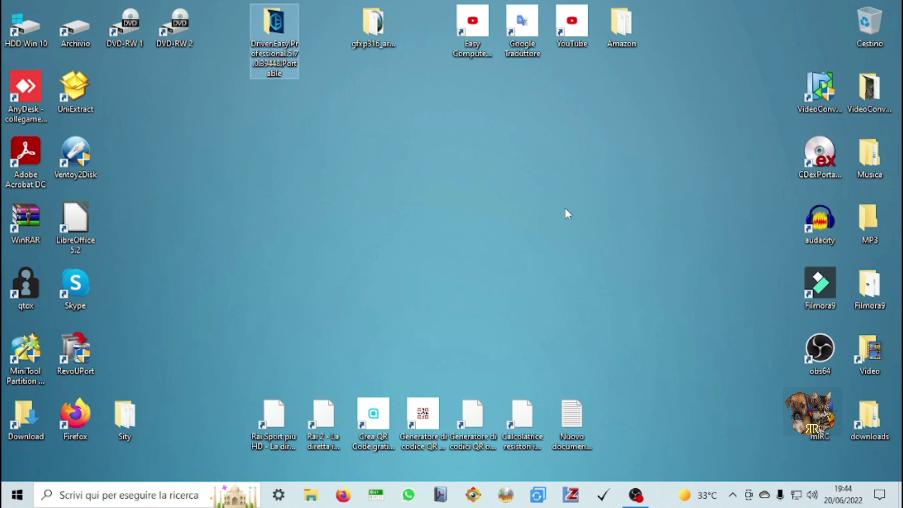
pyautogui.moveTo(231, 101); pyautogui.dragTo(415, 10)
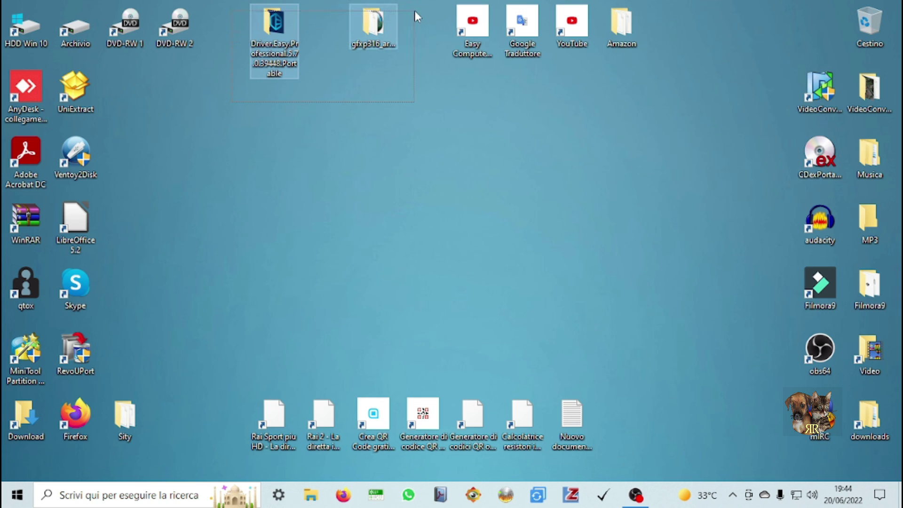